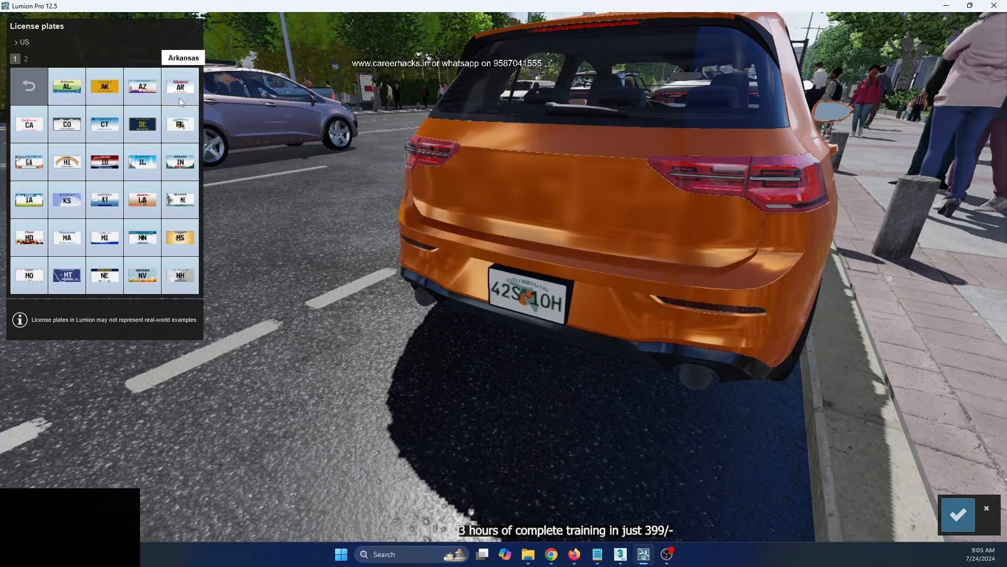
- Give the orange car an Illinois license plate from the US plates
left_click(134, 168)
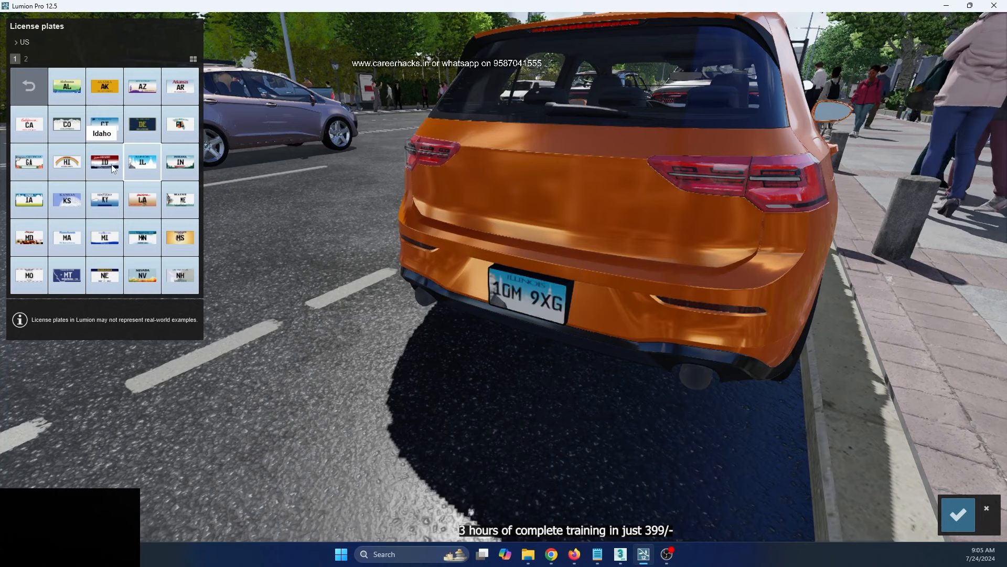
left_click(180, 161)
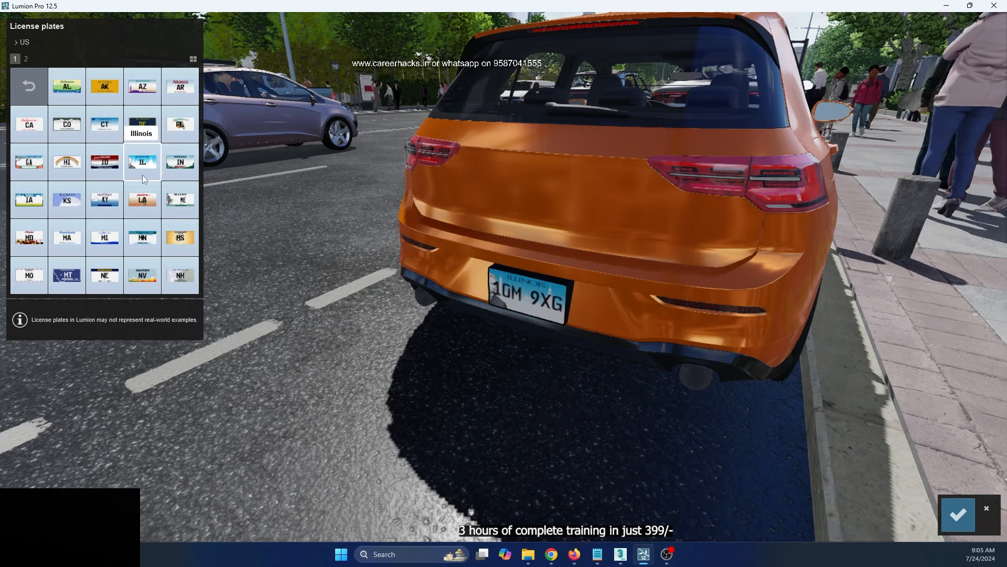
right_click_drag(525, 340, 635, 340)
key("a")
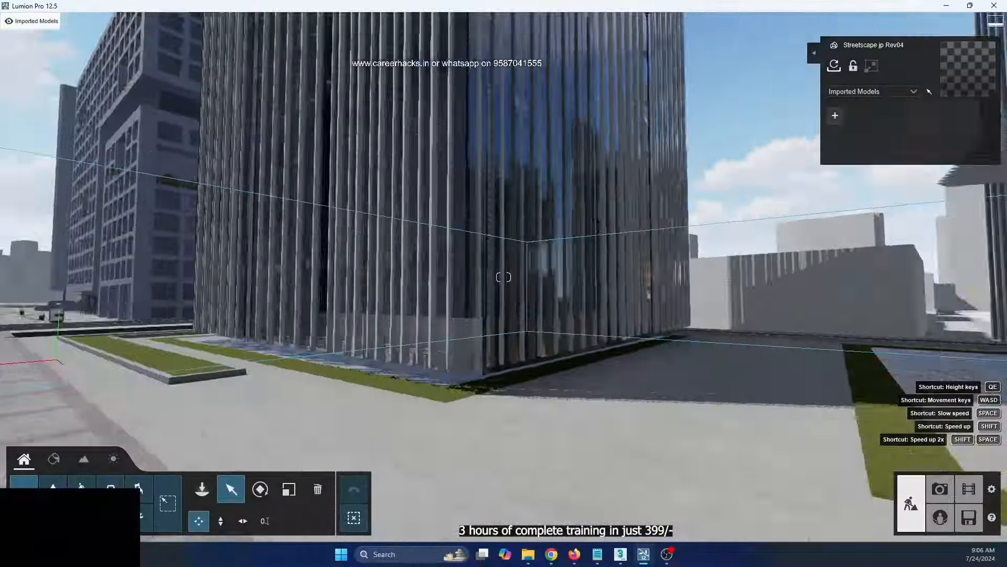
key("s")
right_click_drag(504, 277, 531, 365)
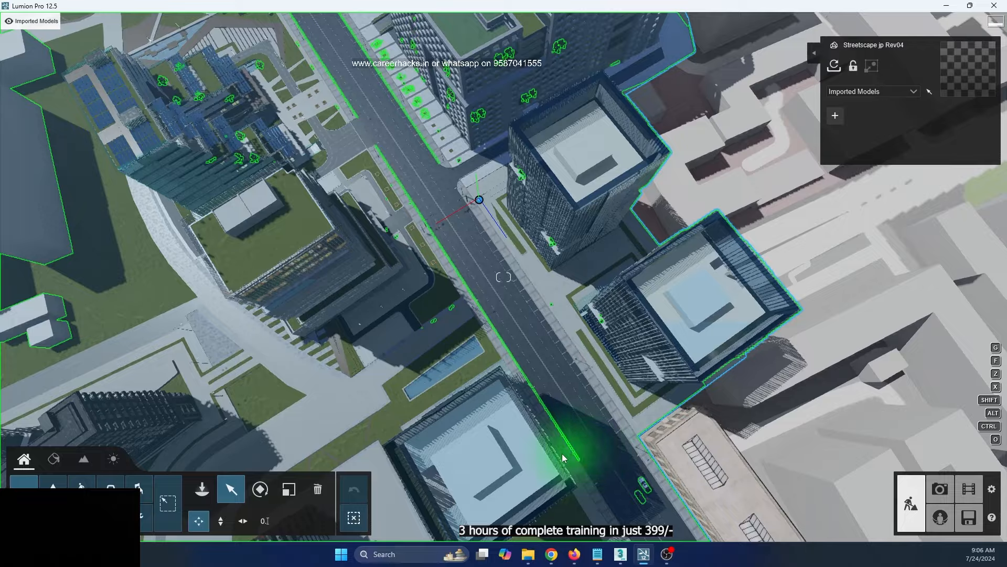
right_click_drag(562, 453, 731, 399)
- Start importing a new model and browse the Downloads folder for it, including the The_Oxenite_showroom_Store and leomoon-dot-com_ies-lights-pack folders
left_click(24, 482)
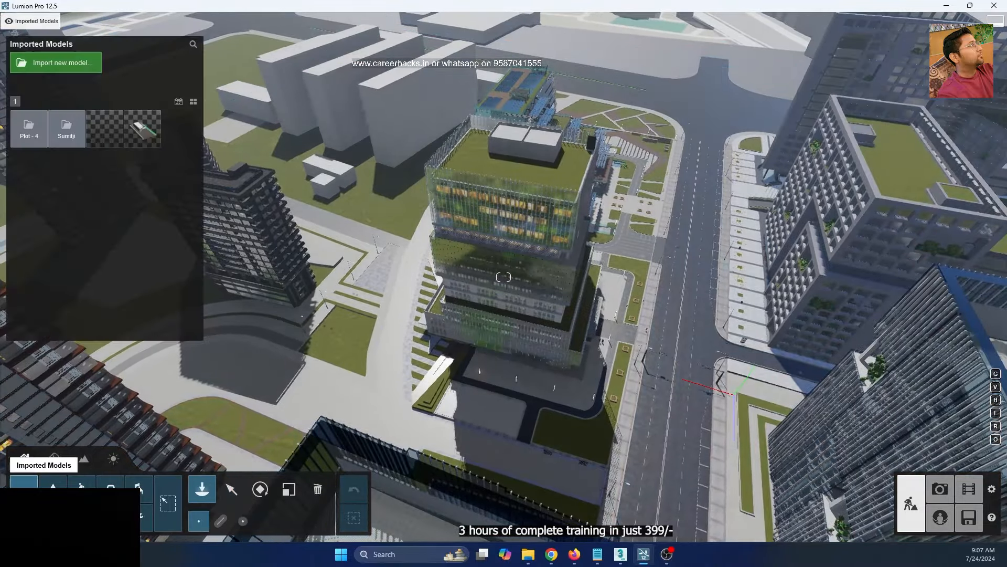
left_click(65, 68)
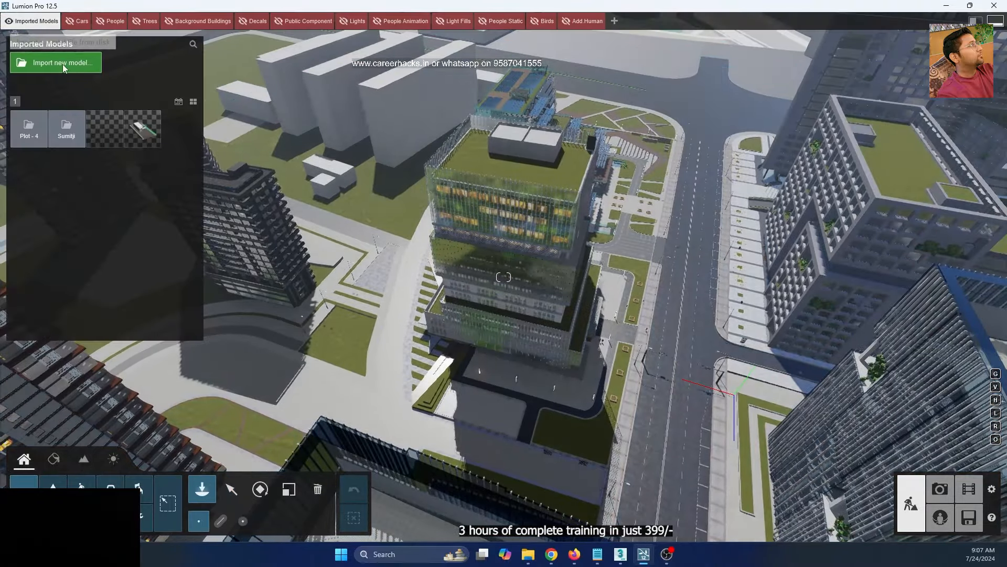
left_click(53, 266)
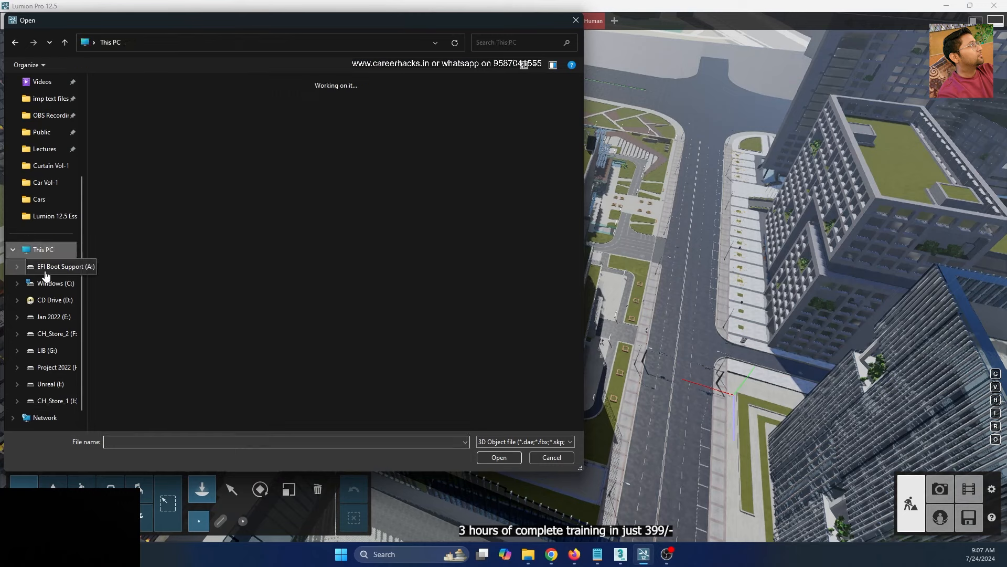
left_click(53, 283)
scroll(33, 114, "up", 3)
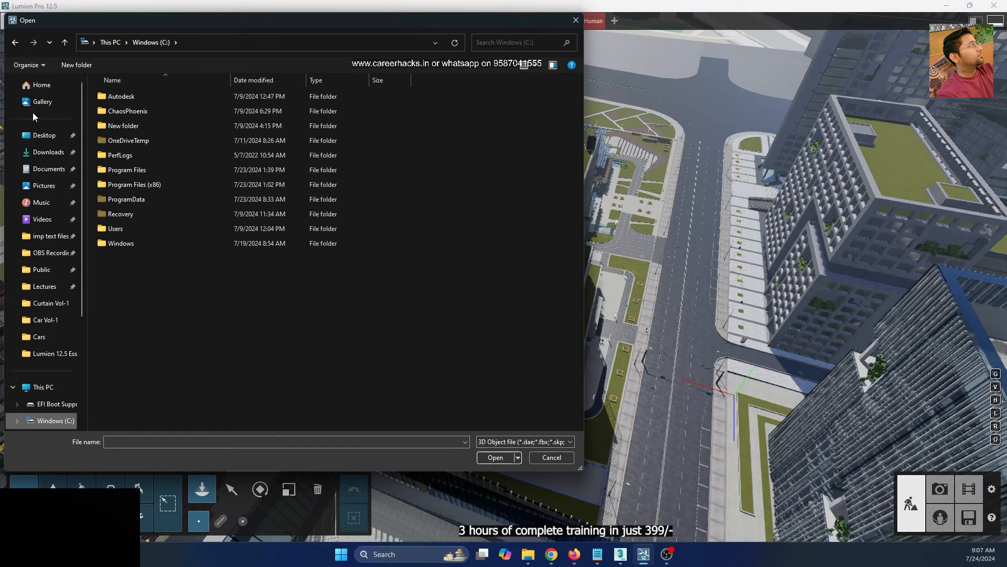
left_click(47, 154)
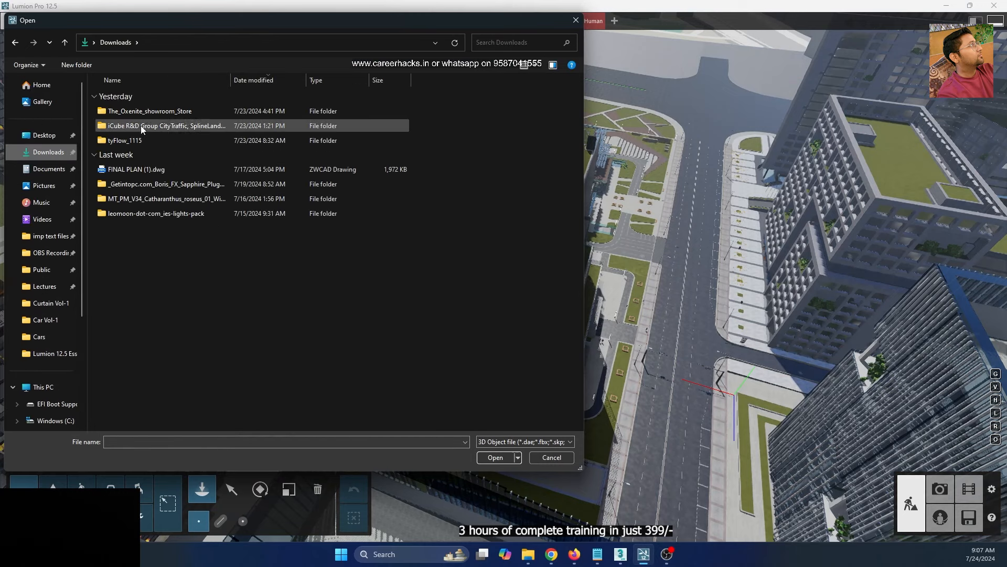
double_click(148, 112)
left_click(138, 154)
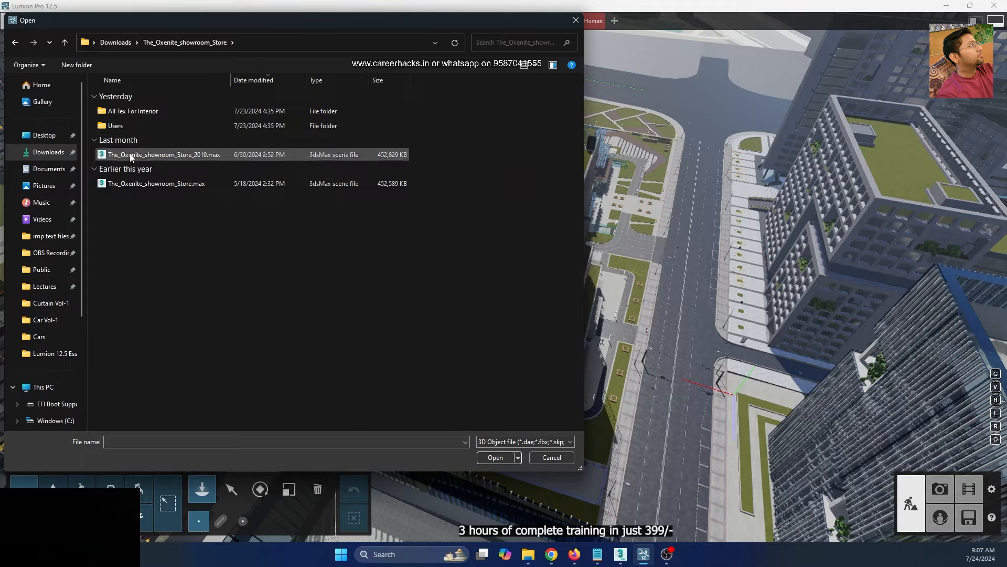
left_click(136, 182)
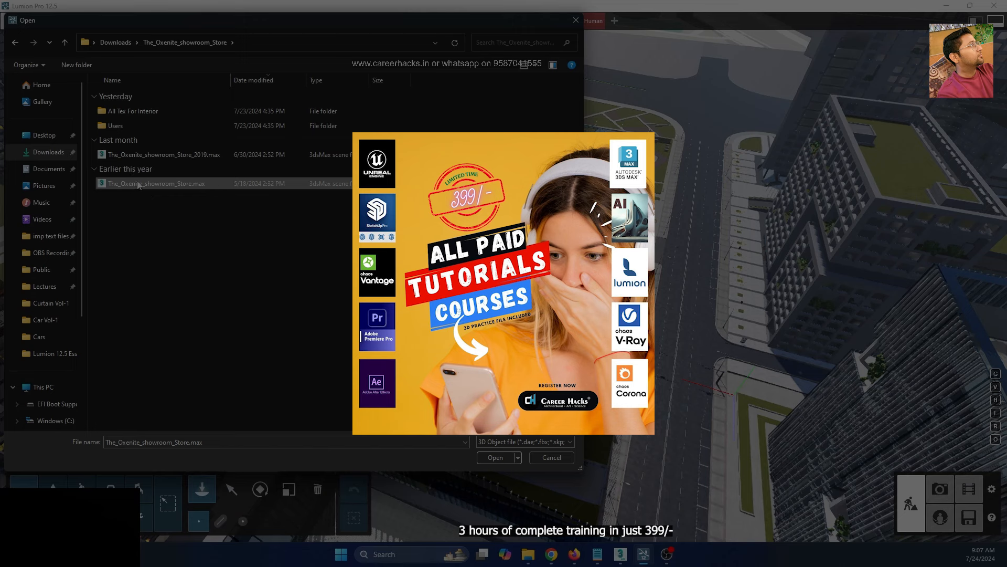
left_click(119, 43)
double_click(124, 214)
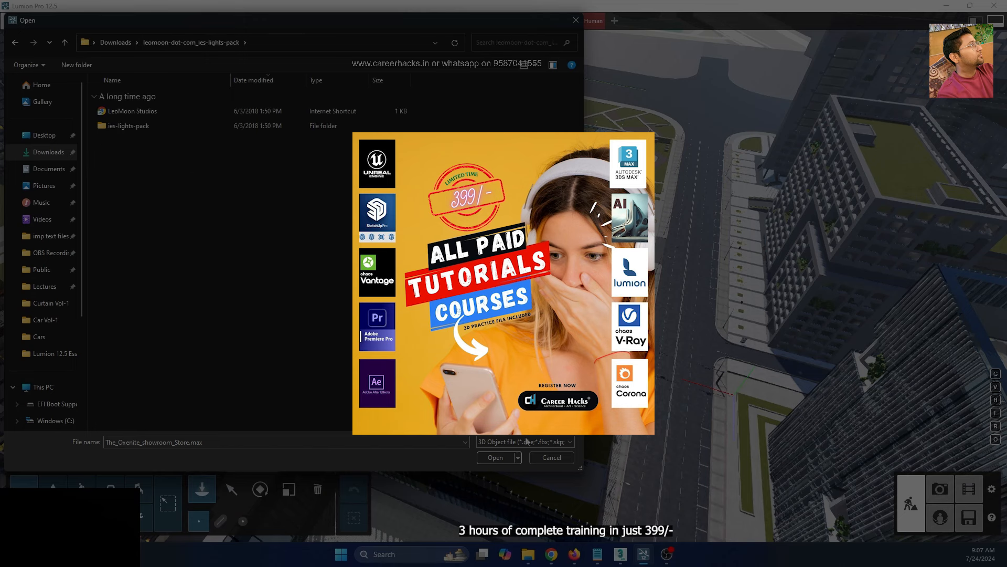
- Review the 3D file formats supported for model import and cancel the import
left_click(552, 442)
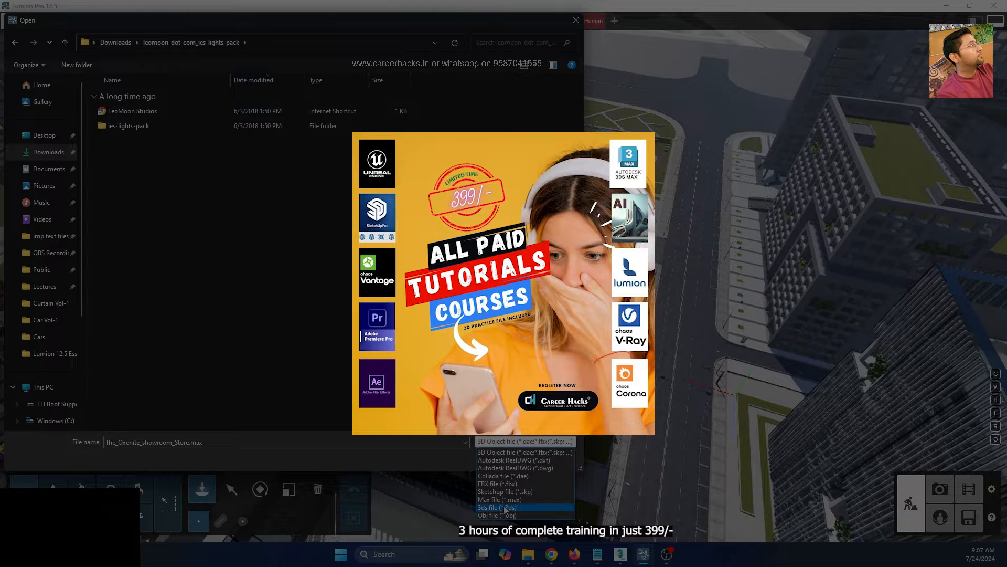
left_click(551, 442)
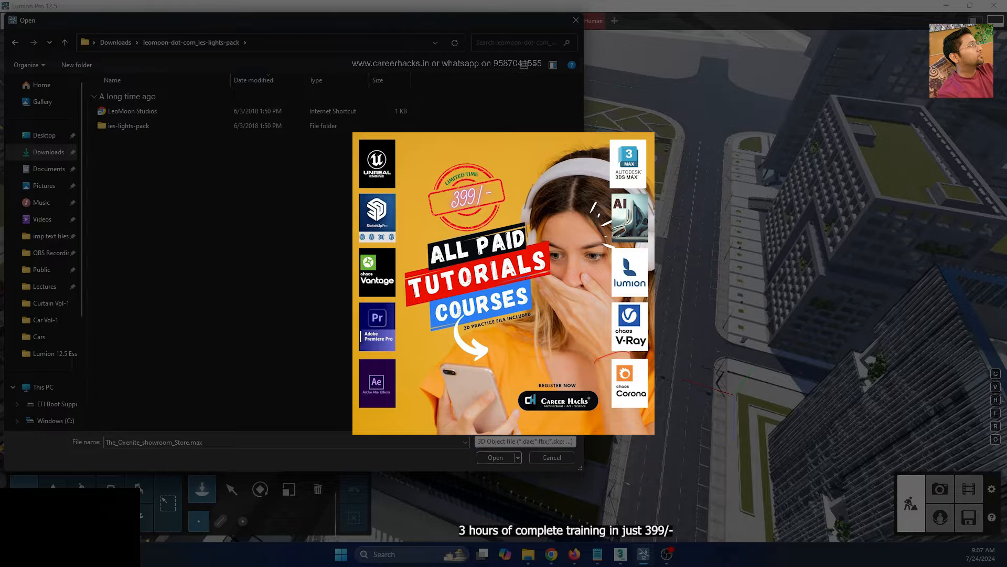
left_click(565, 462)
- Examine the glass office building's facade, its street-level entrance and the planted forecourt beside the road
right_click_drag(577, 454, 613, 467)
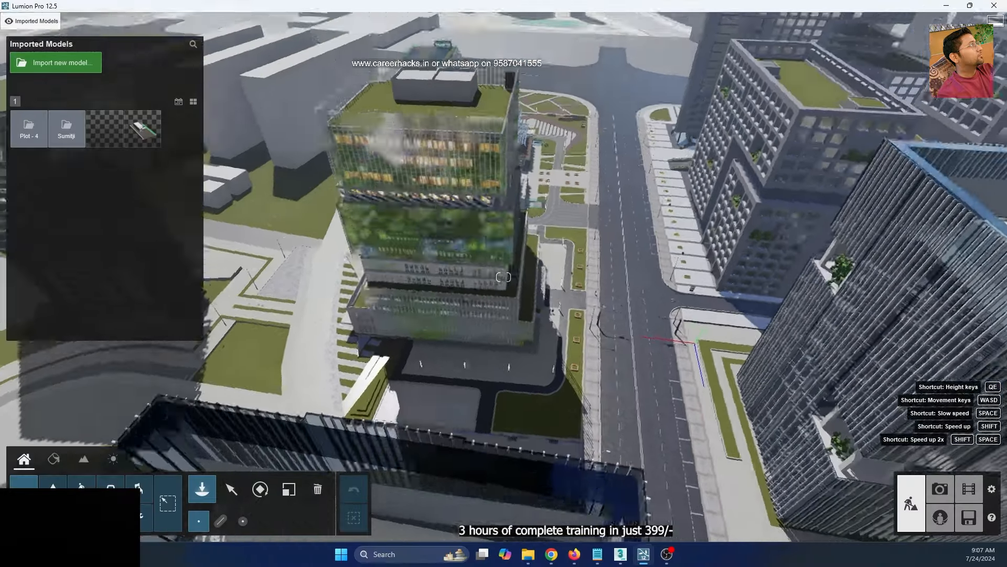
key("w")
right_click_drag(695, 343, 666, 204)
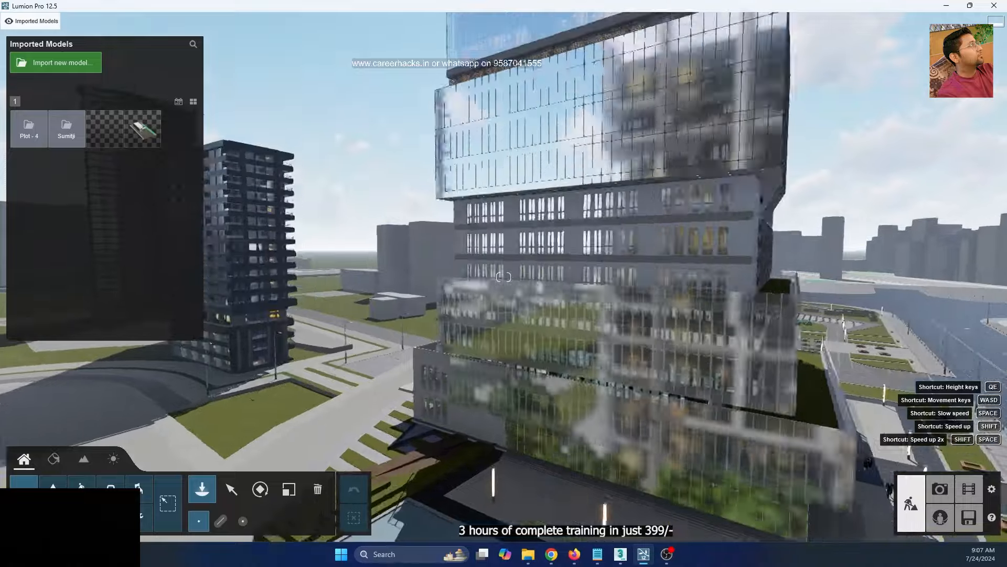
key("w")
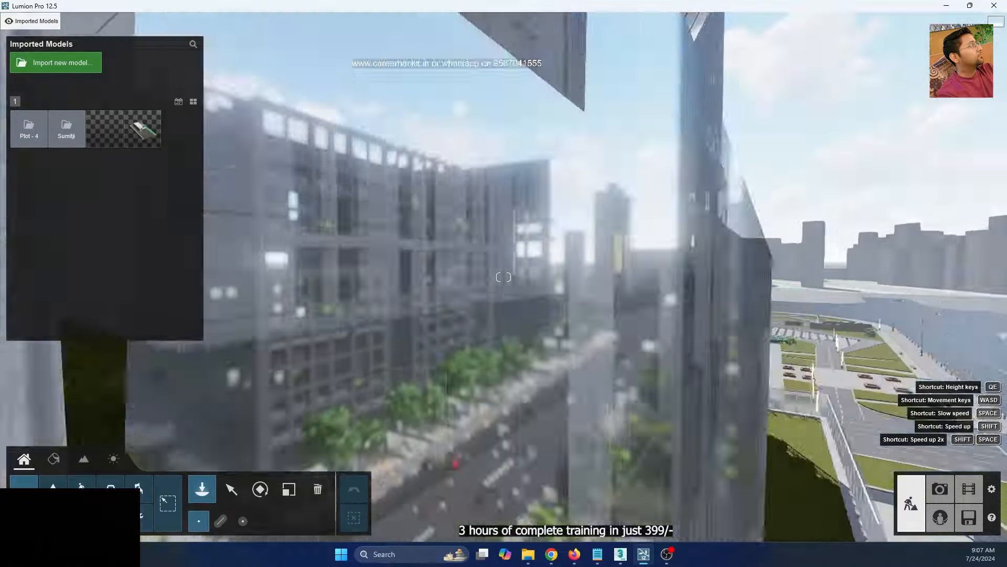
key("s")
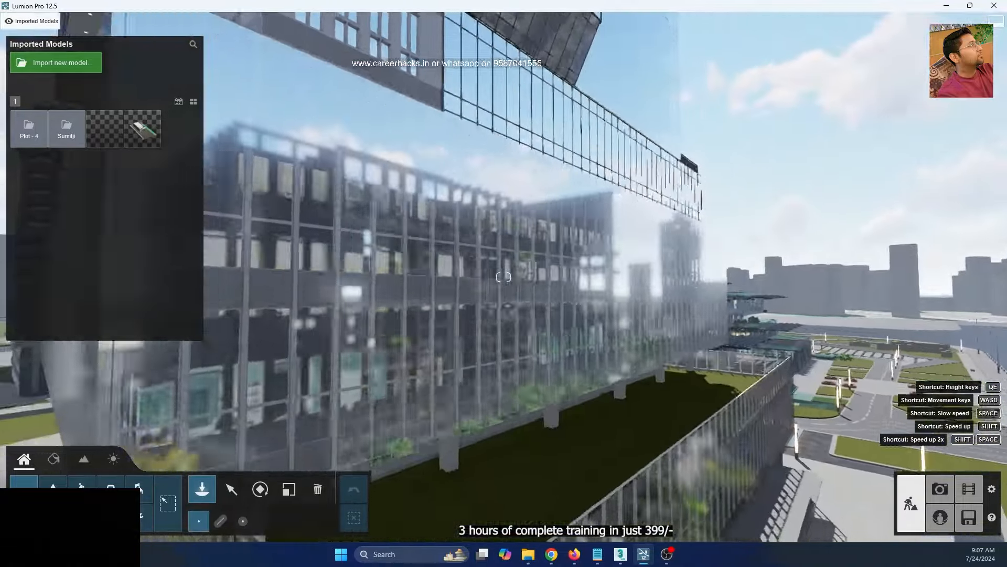
key("s")
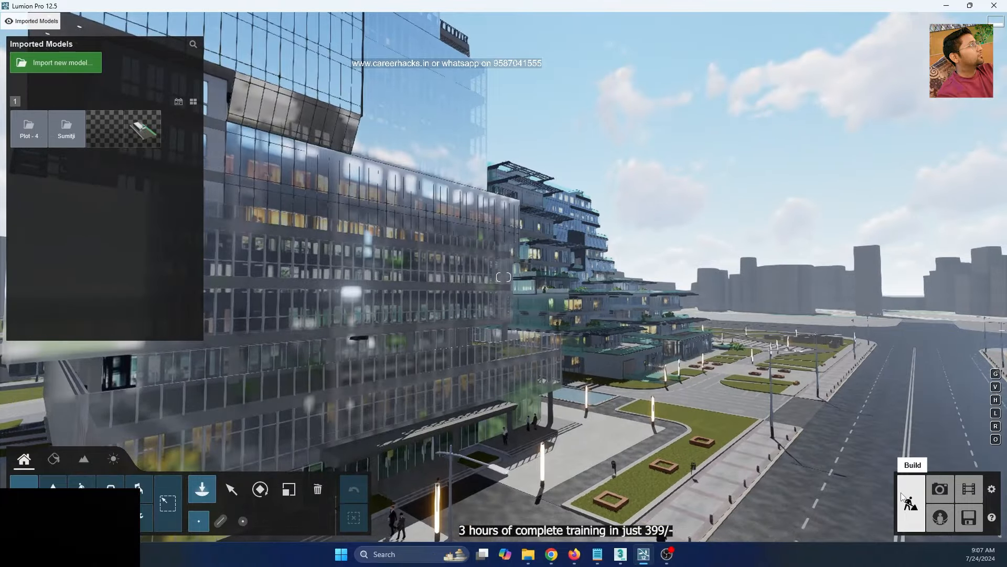
key("w")
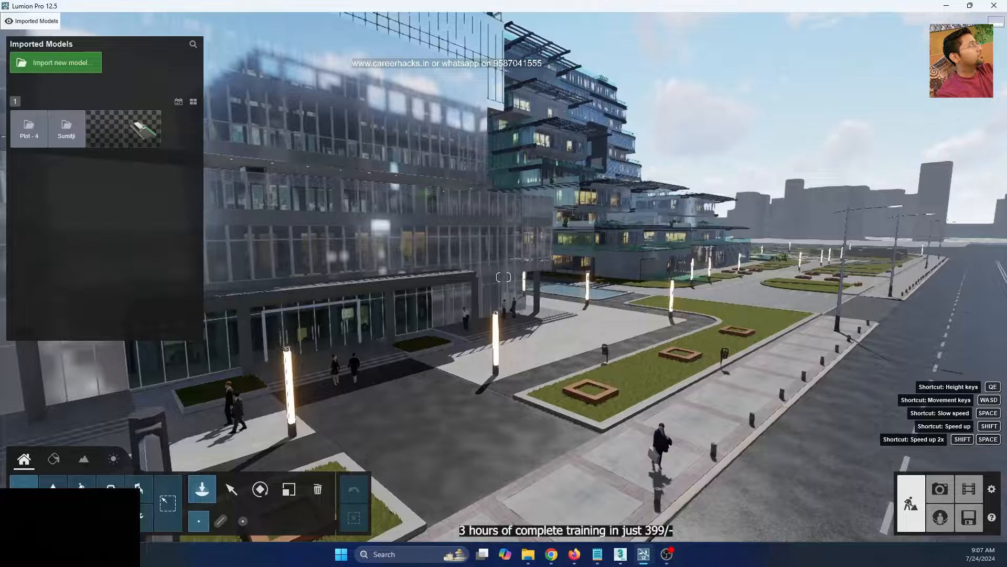
key("w")
right_click_drag(503, 277, 567, 210)
key("w")
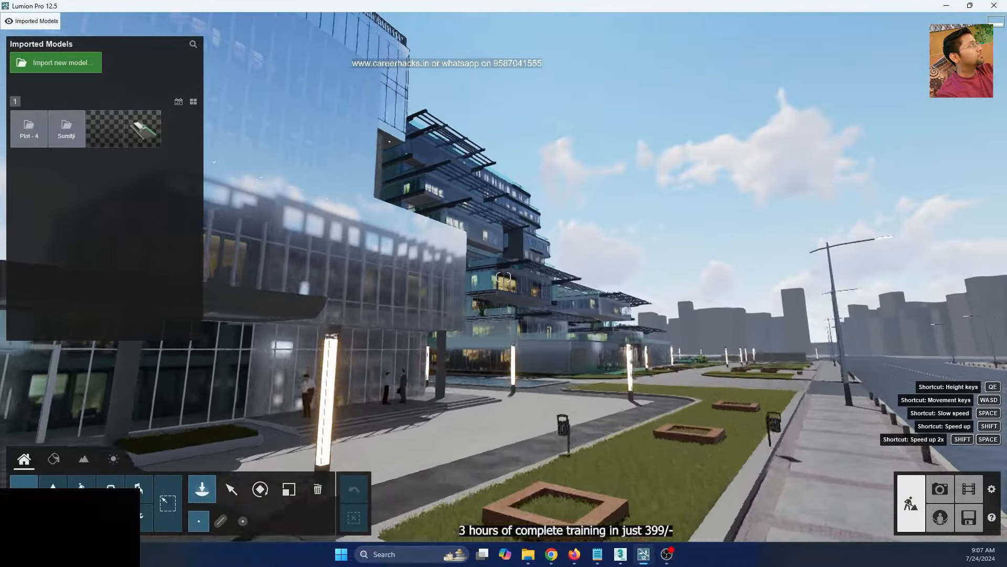
key("w")
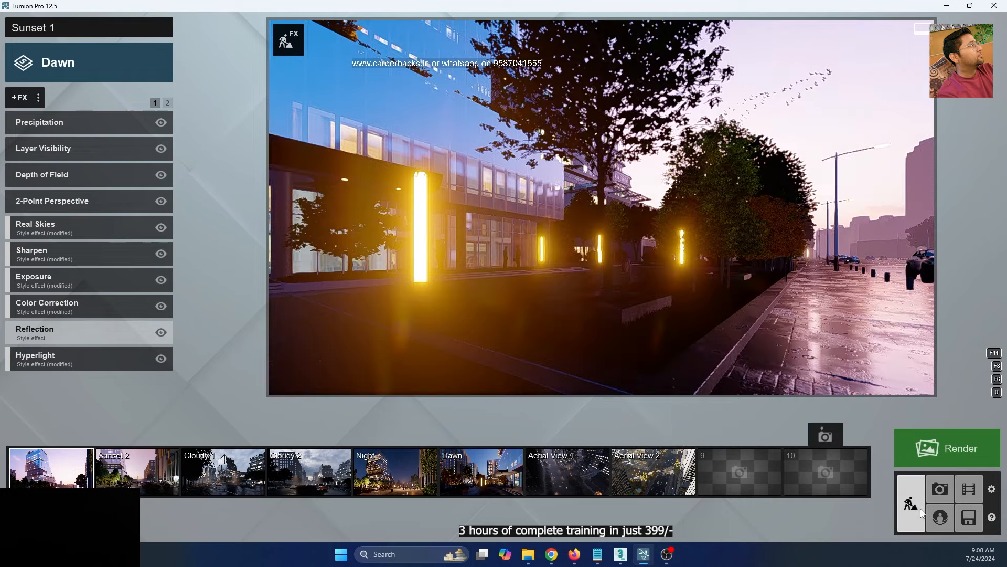
- Leave the photo editor and return to the build view at the building's forecourt
left_click(912, 505)
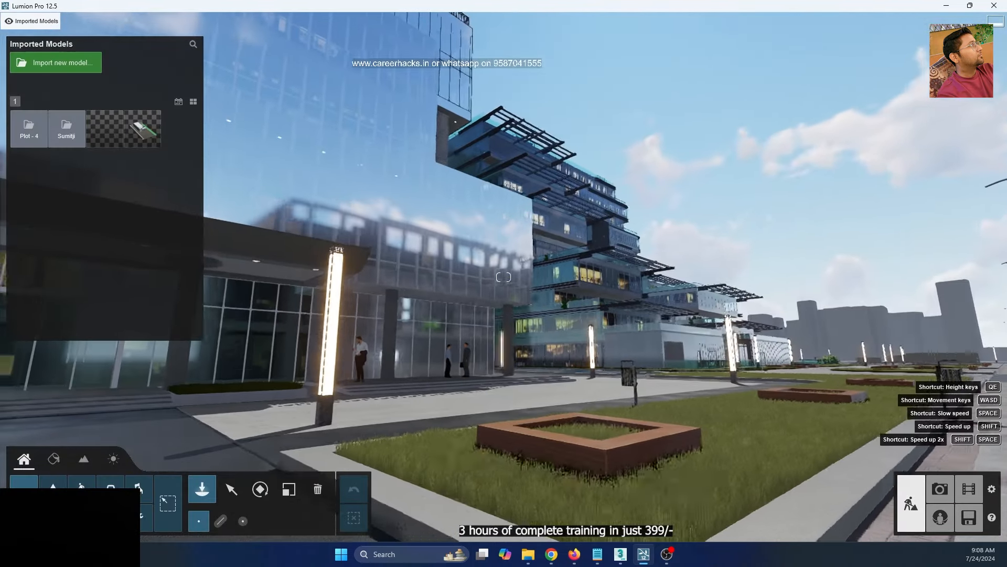
key("d")
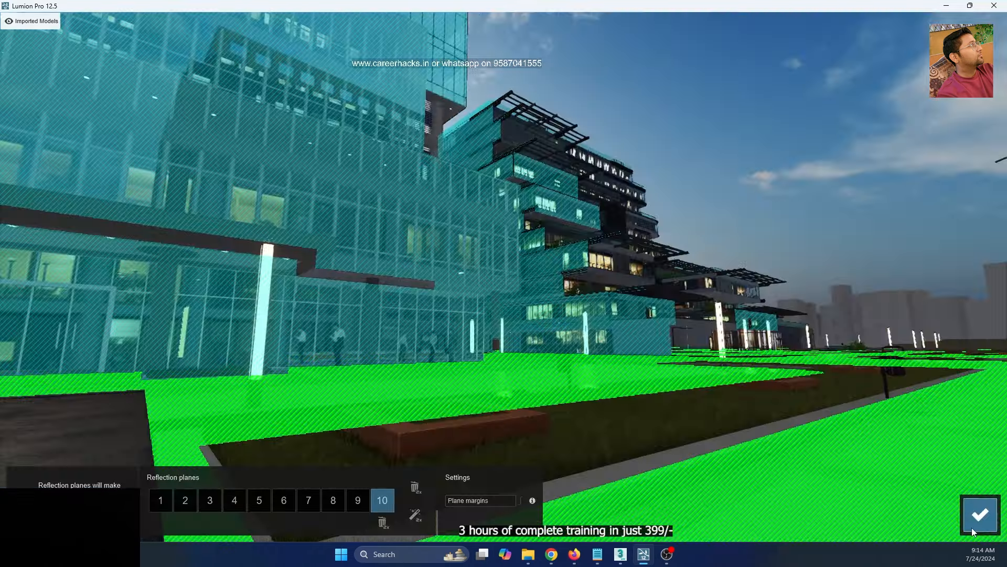
- Confirm the 10 reflection planes and refresh the photo preview with the planes' preview on
left_click(973, 525)
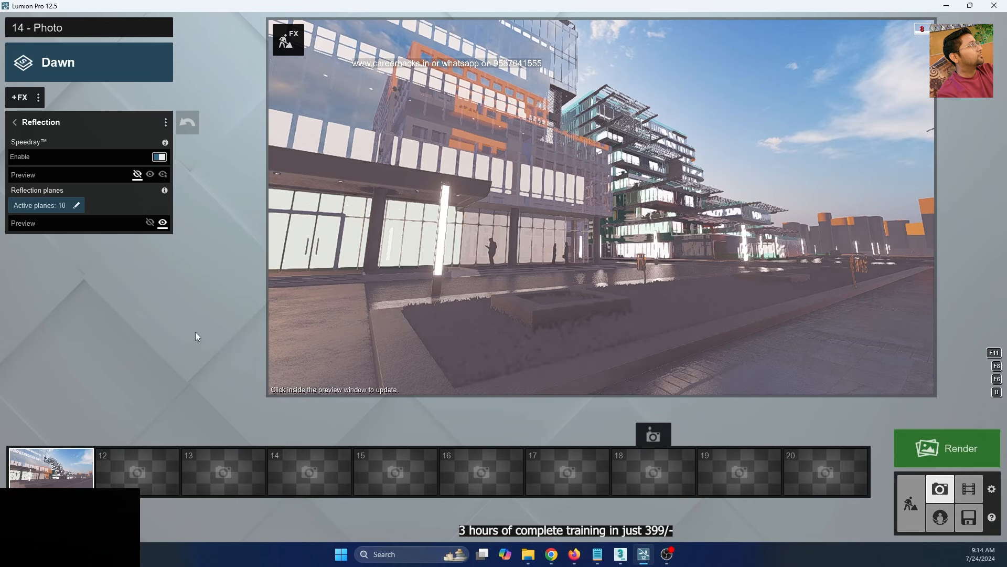
left_click(533, 258)
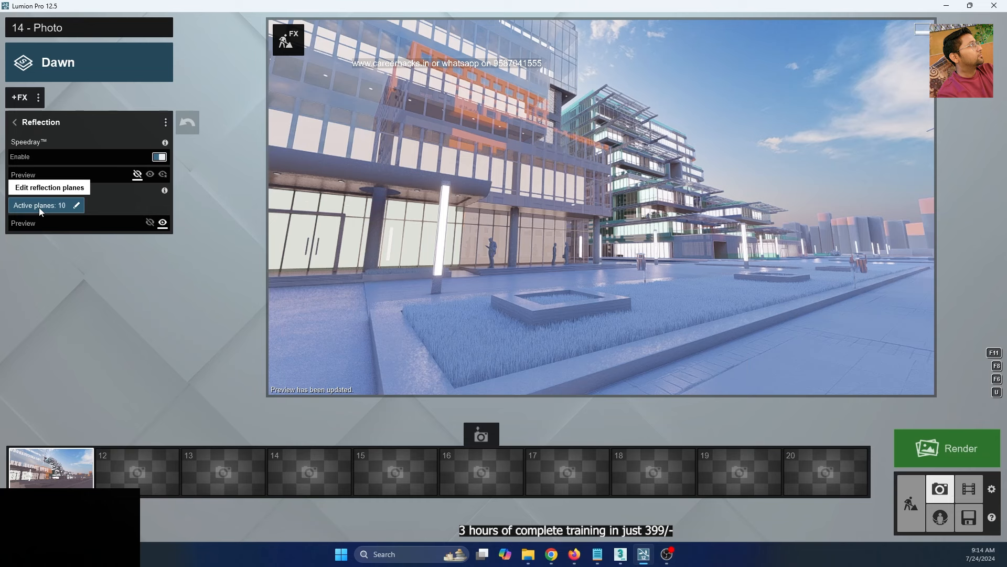
left_click(161, 224)
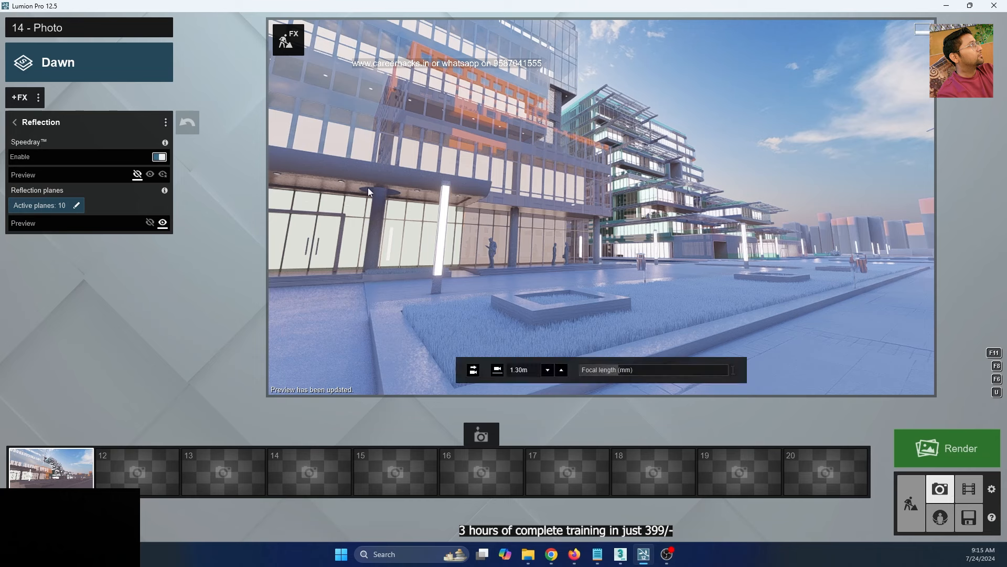
- Set the Speedray preview to normal quality and refresh the photo preview
left_click(150, 175)
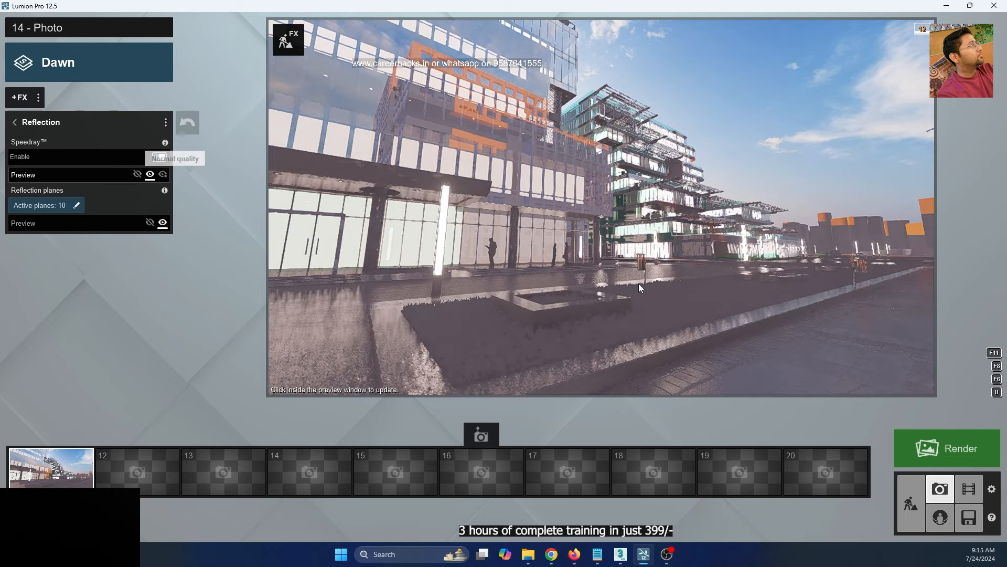
left_click(676, 282)
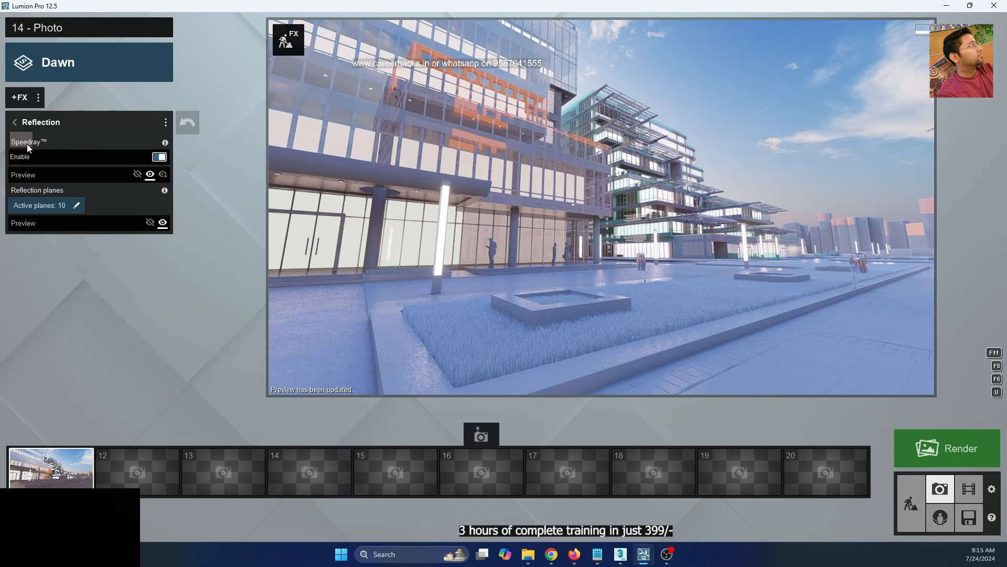
- Disable and re-enable Speedray, refreshing the photo preview each time to compare the reflections
left_click(158, 159)
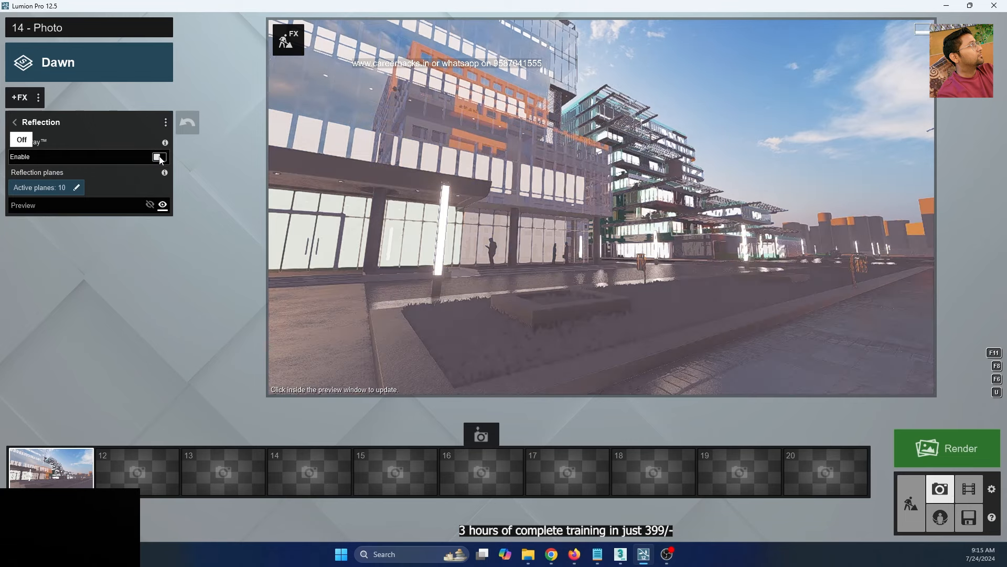
left_click(603, 212)
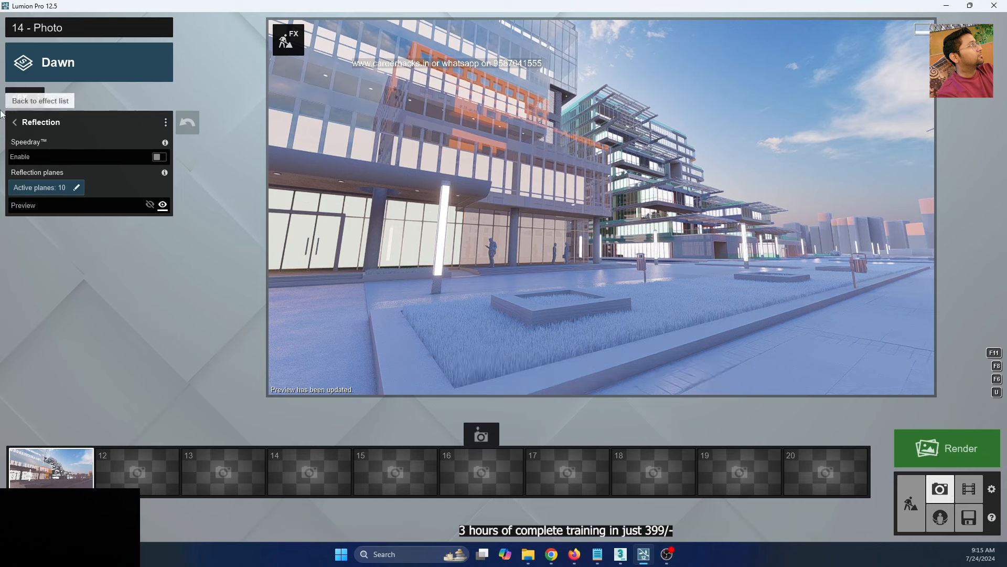
left_click(159, 157)
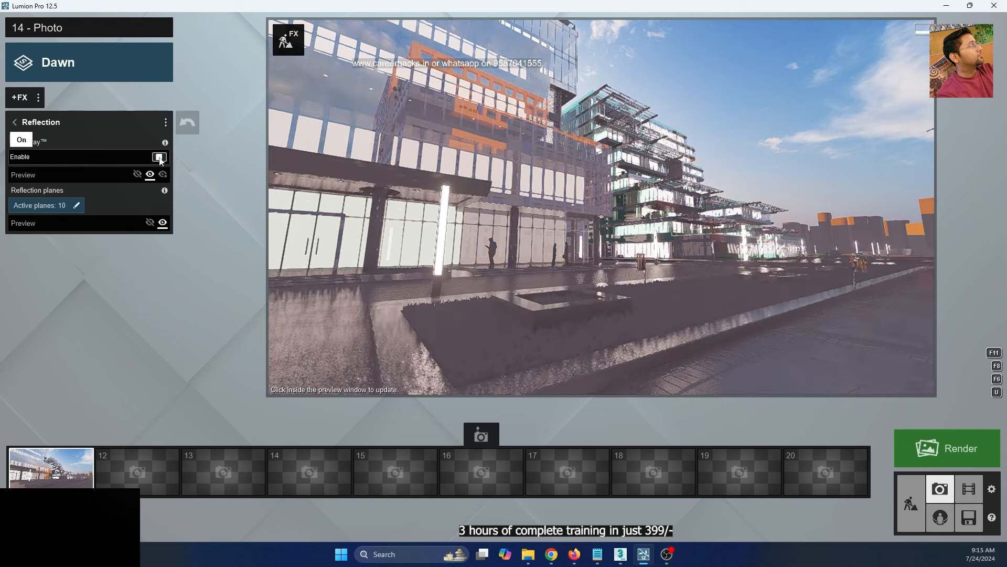
left_click(546, 225)
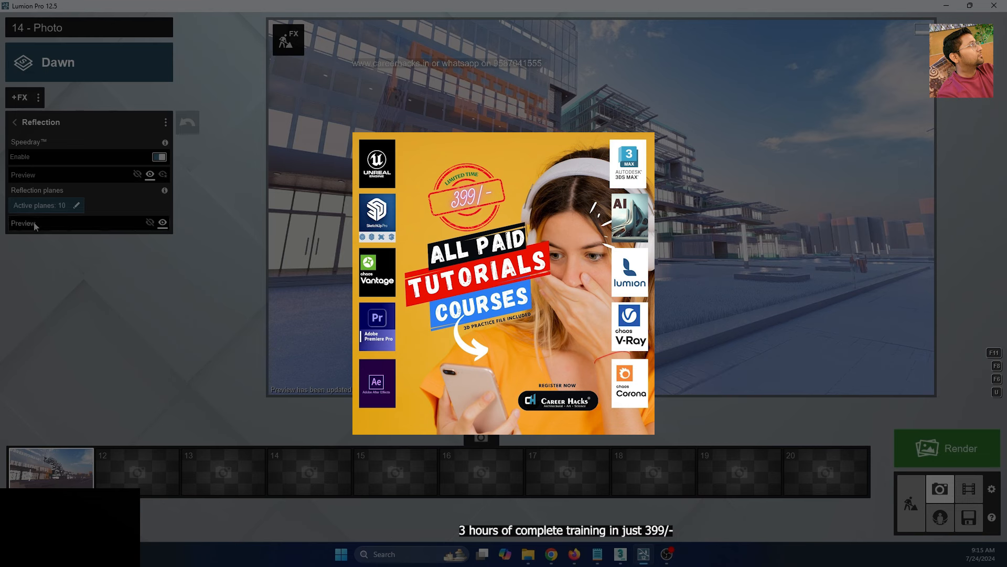
- Set the Speedray preview to high quality and refresh the photo preview
left_click(162, 176)
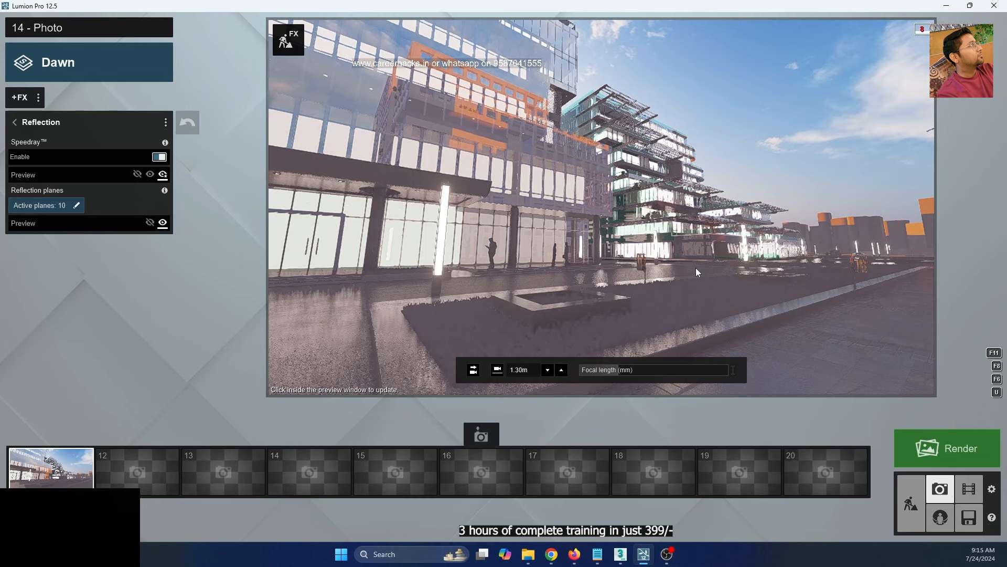
left_click(696, 268)
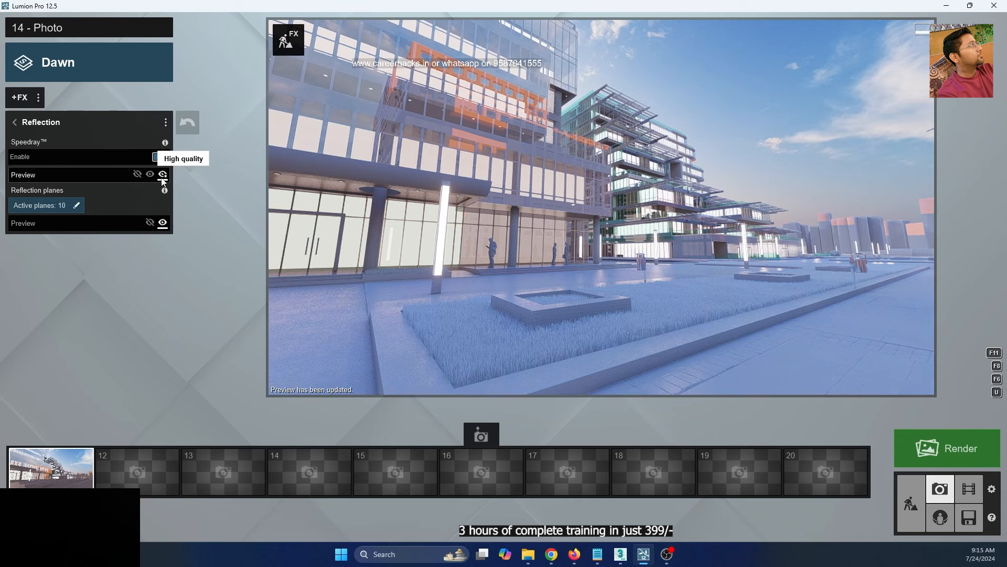
- Compare the reflection previews by switching Speedray to none and normal quality and toggling the planes' preview, ending with Speedray at high quality
left_click(136, 175)
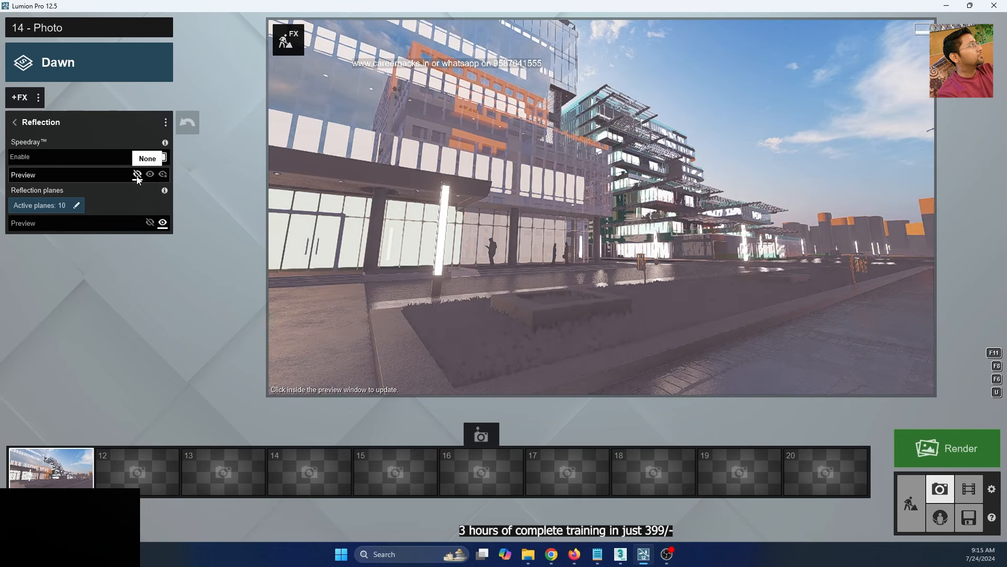
left_click(150, 174)
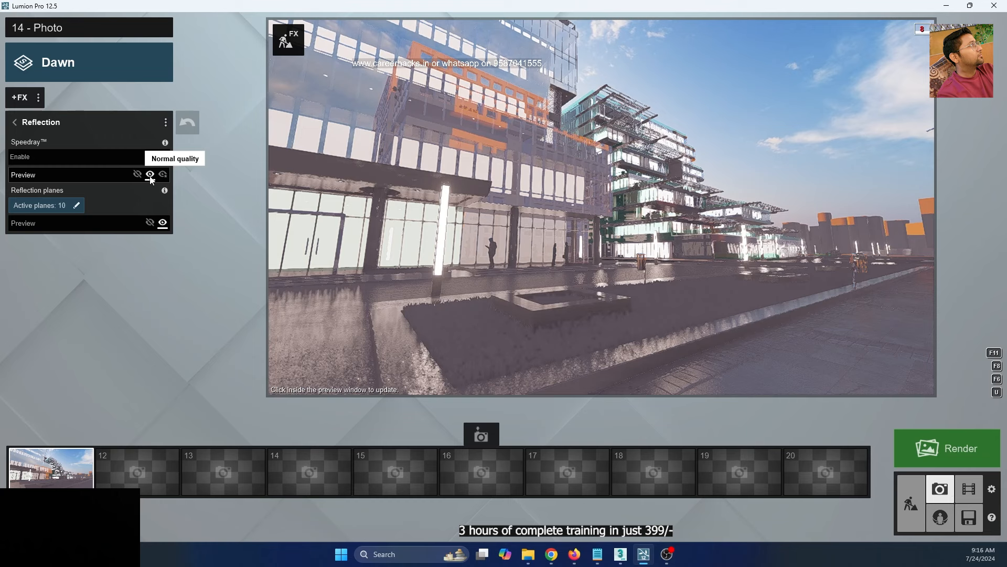
left_click(149, 222)
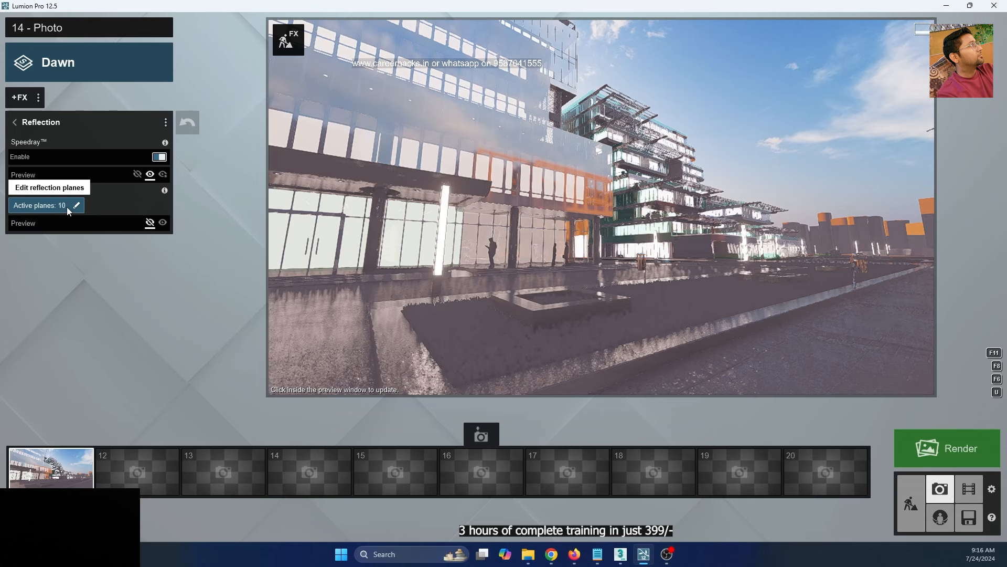
left_click(163, 223)
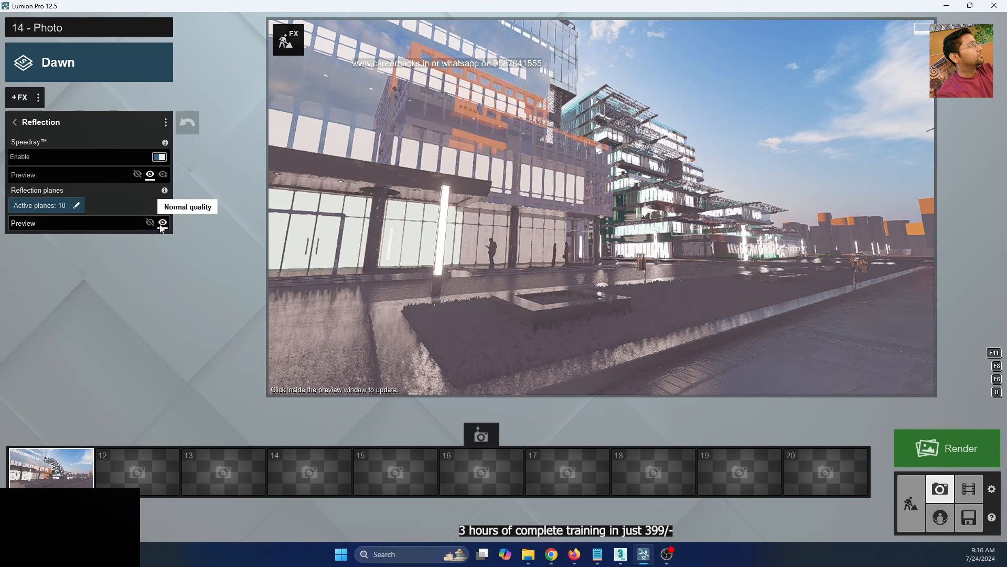
left_click(164, 175)
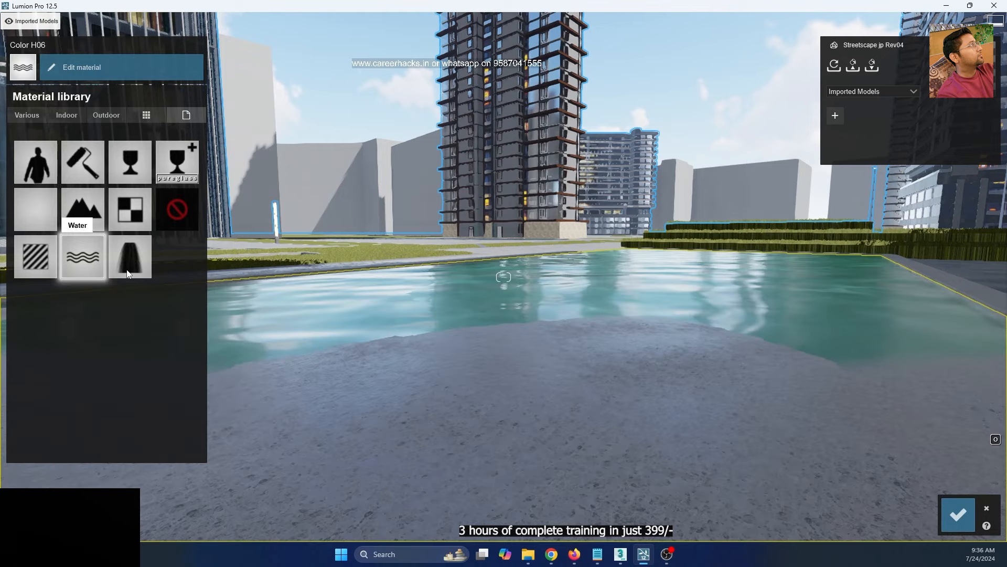
- Assign the Water material to the pool surface and view the whole pool from its near corner
left_click(82, 256)
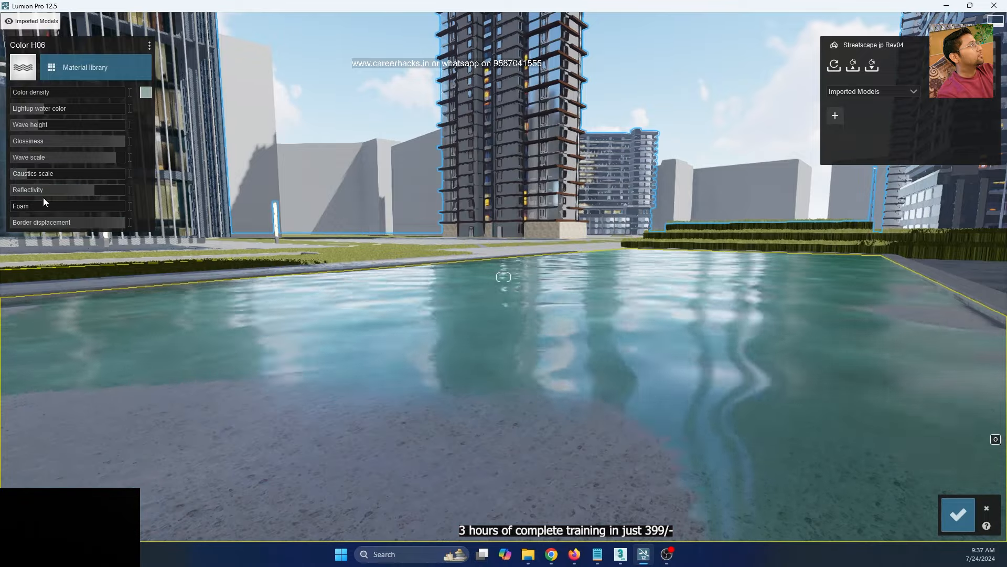
right_click_drag(505, 284, 505, 262)
key("s")
key("d")
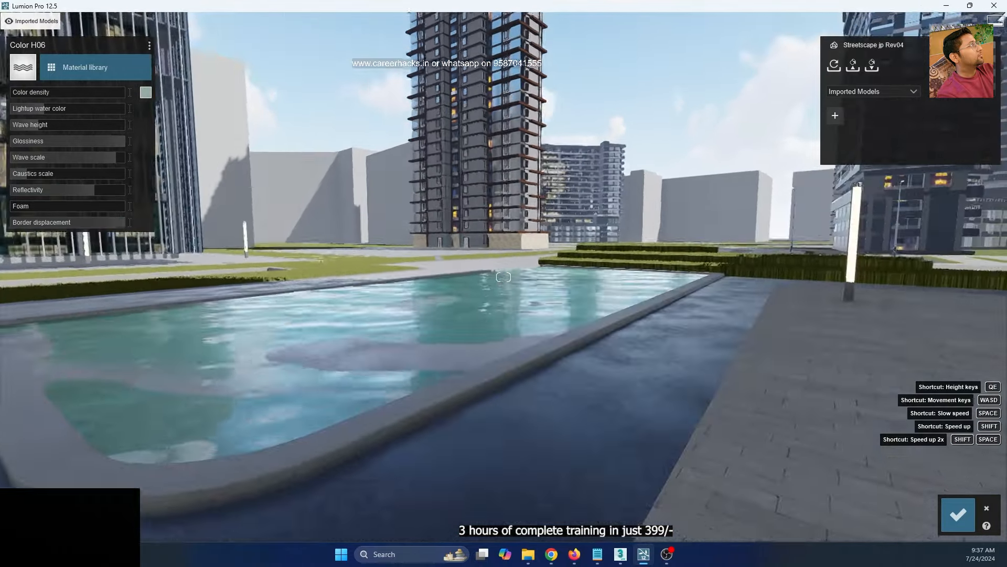
key("a")
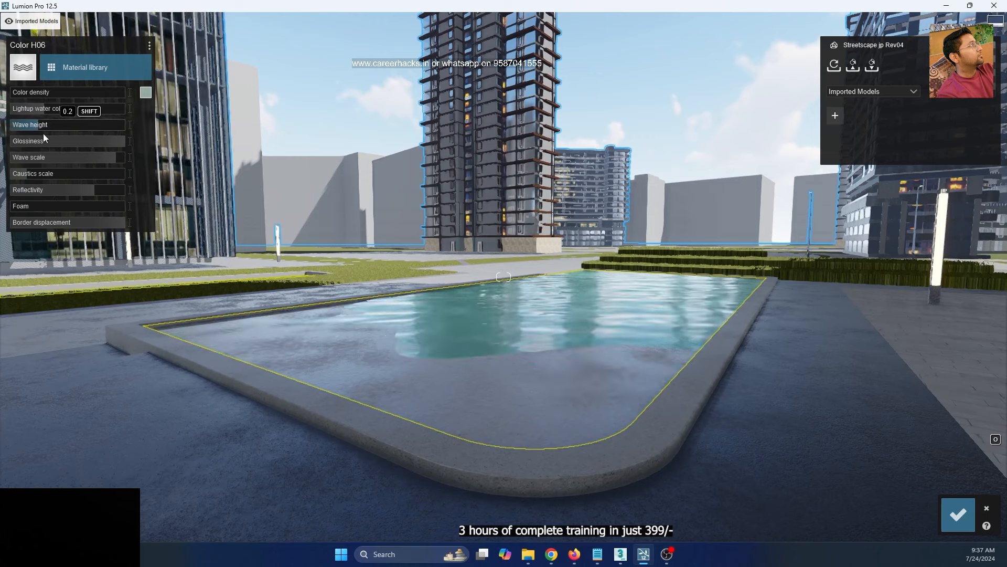
- Lower the pool water's wave height and set its wave scale to about 19.2
left_click_drag(51, 127, 23, 137)
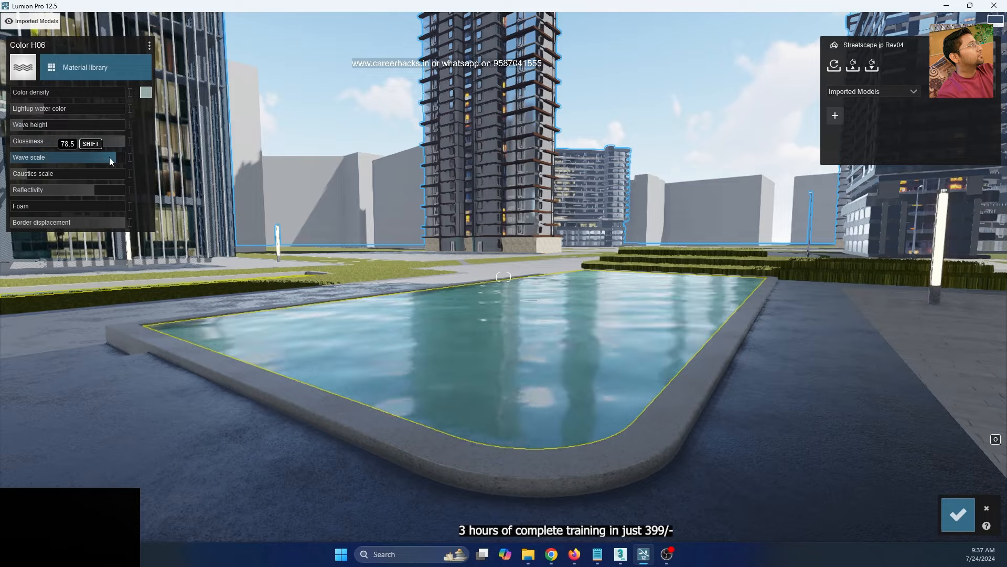
left_click_drag(109, 156, 76, 157)
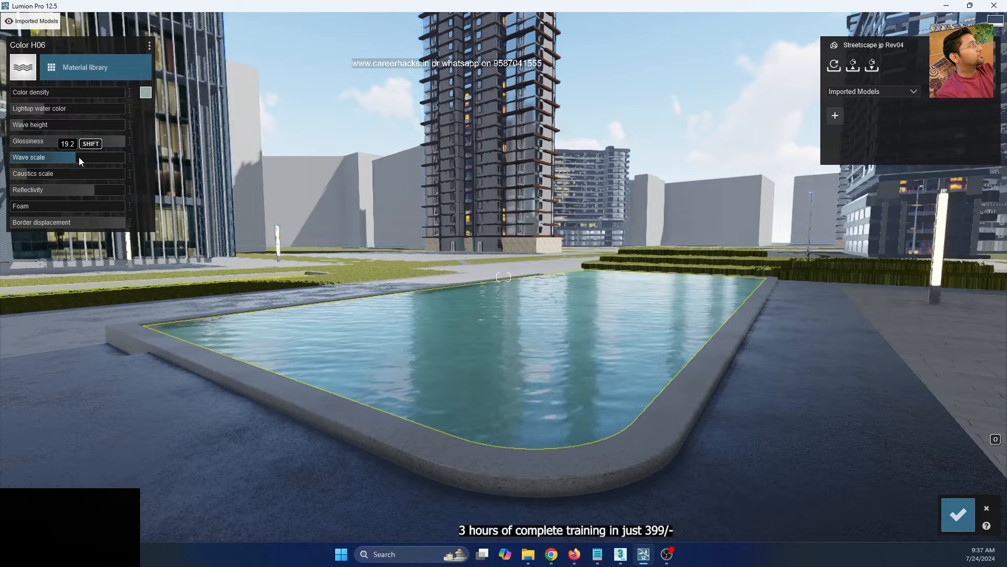
mouse_move(624, 377)
right_mouse_down()
mouse_move(682, 370)
mouse_move(631, 379)
right_mouse_up()
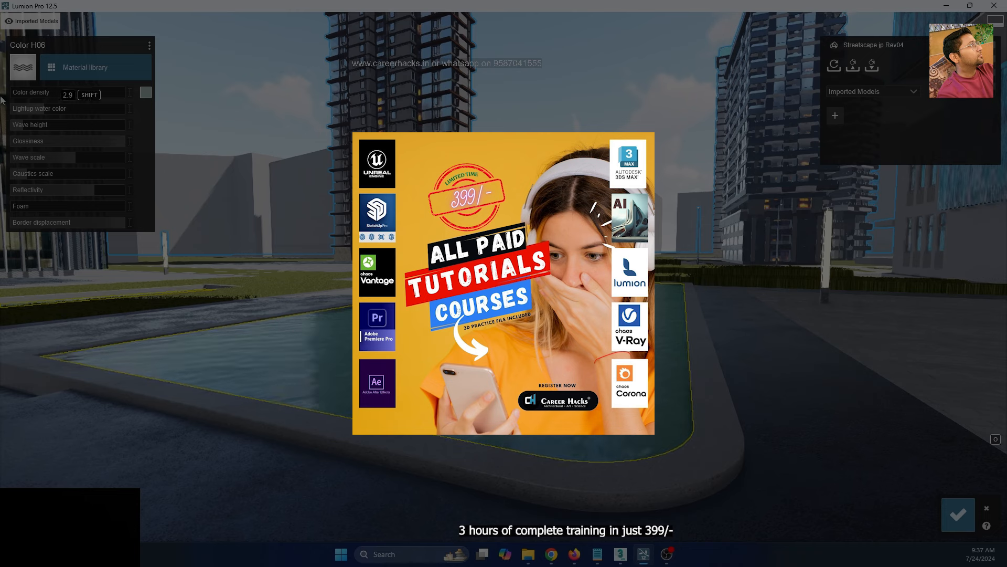
left_click(85, 67)
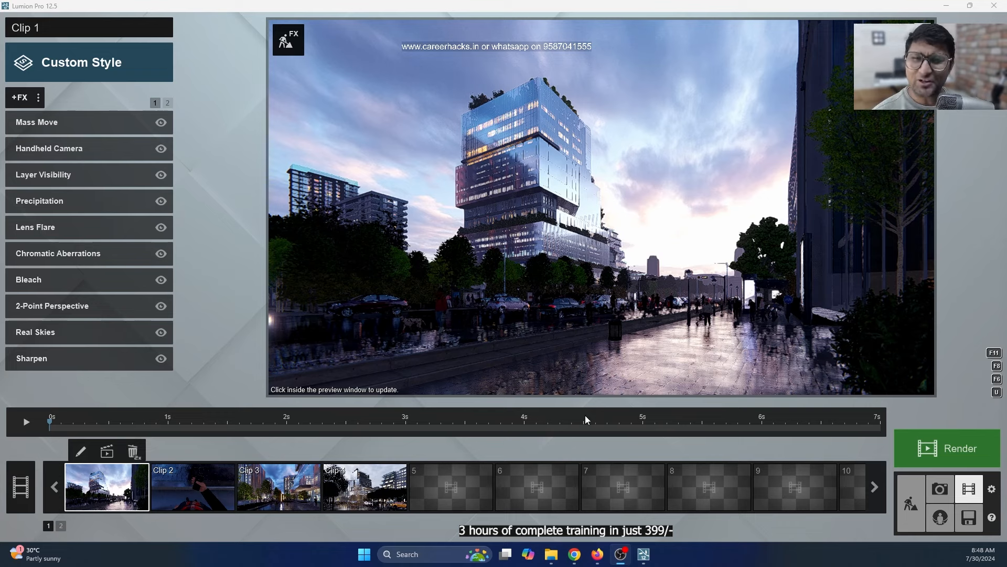
- Add the Print Poster Enhancer effect to the entire movie
left_click(21, 488)
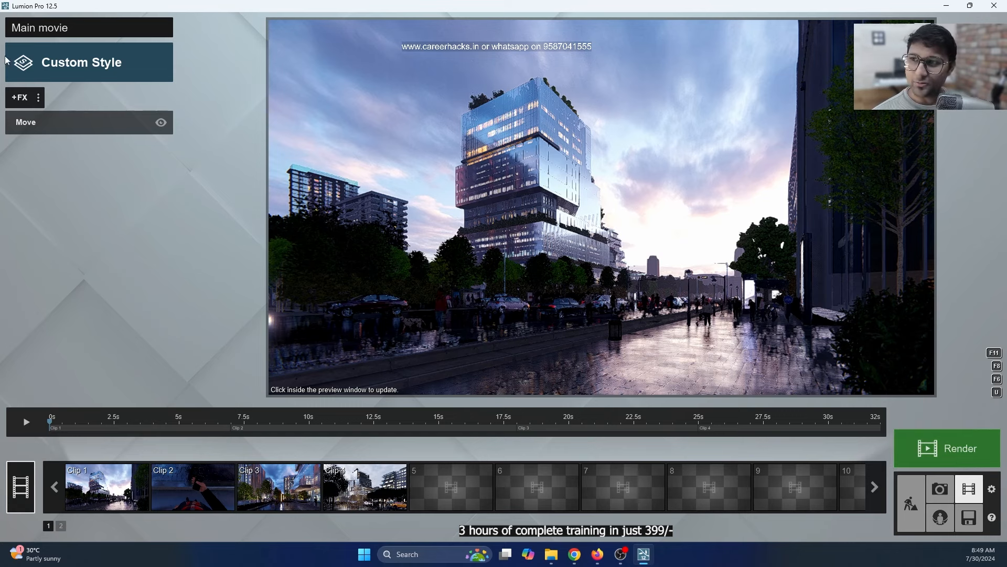
left_click(29, 103)
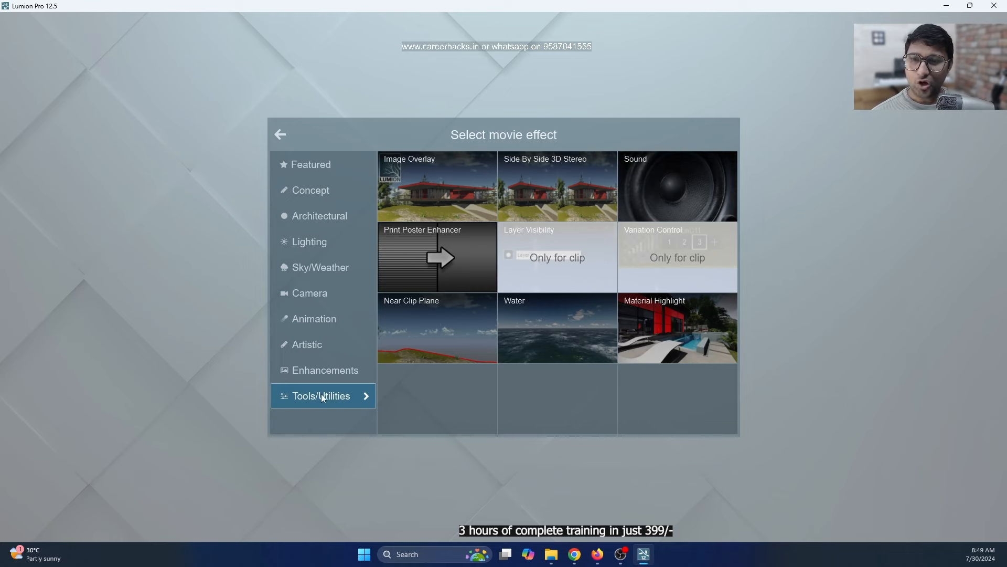
left_click(426, 265)
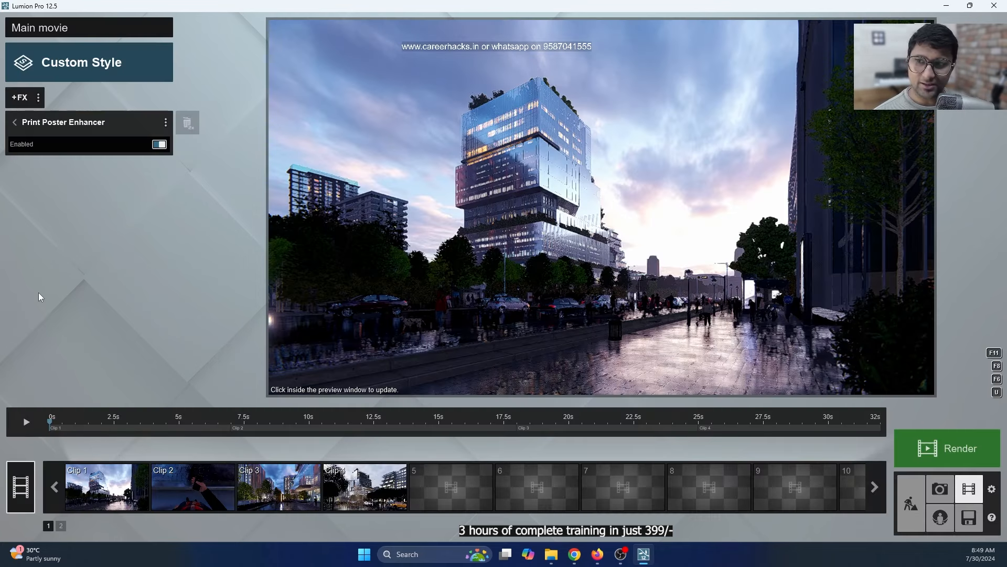